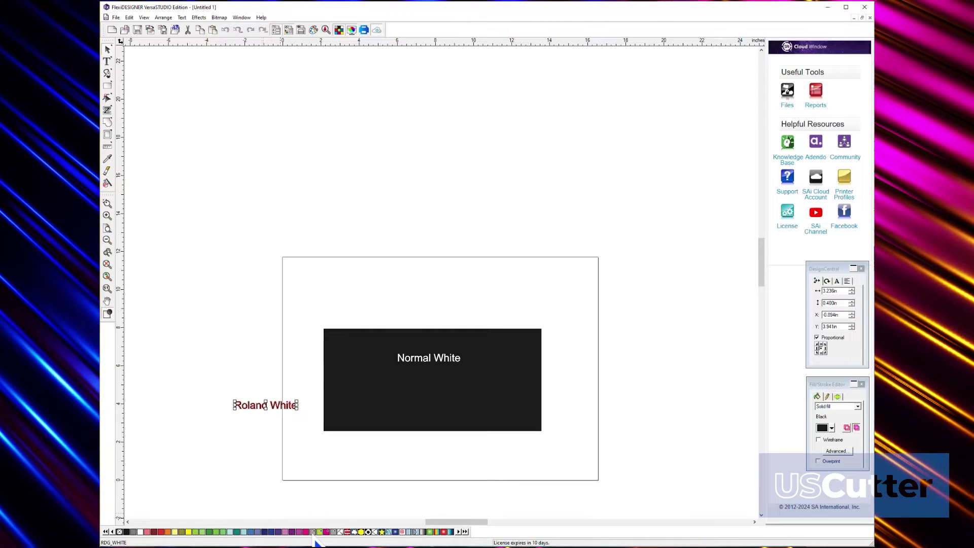
# Move the Roland White text onto the black card below Normal White
pyautogui.click(260, 411)
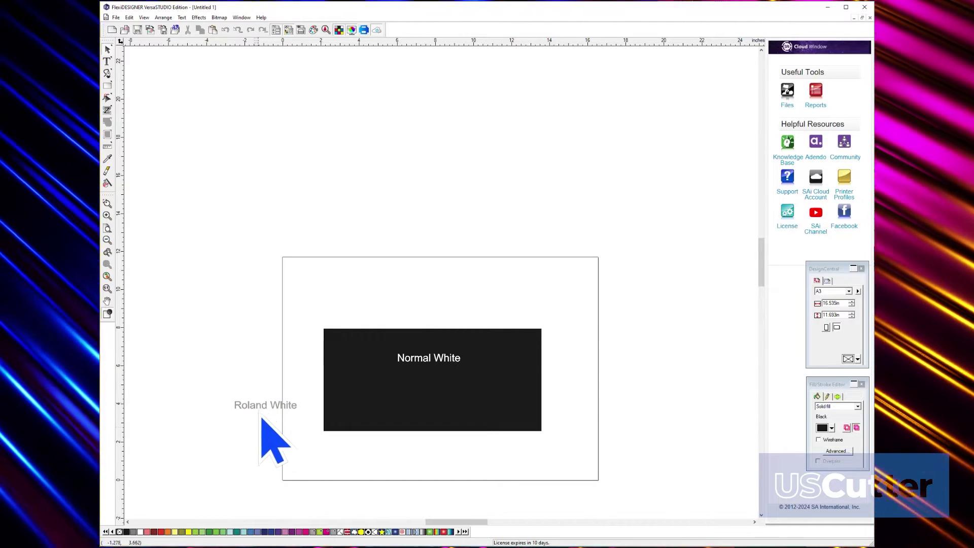
pyautogui.moveTo(262, 409); pyautogui.dragTo(440, 398)
pyautogui.click(545, 470)
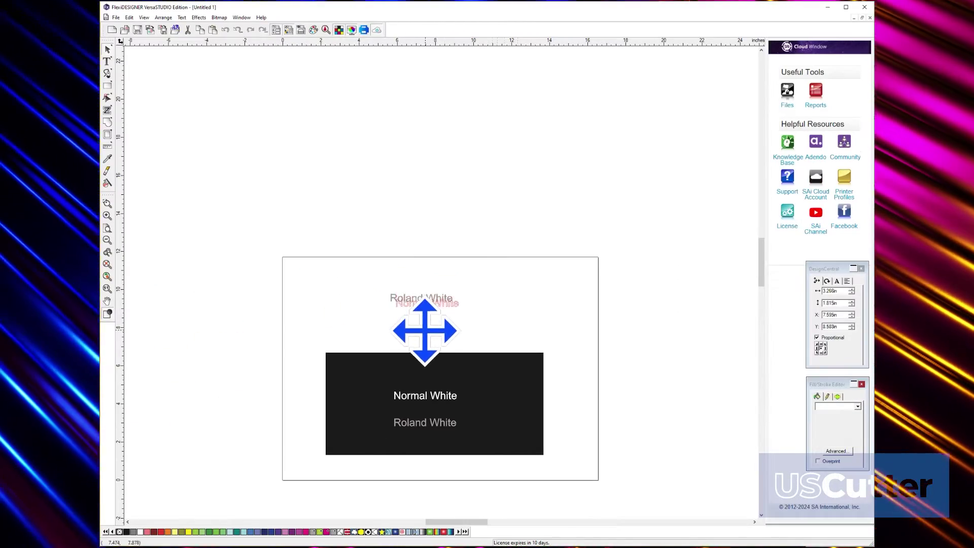
# Export the design for Send to Device and bring up the BN2-20 print parameters
pyautogui.click(115, 18)
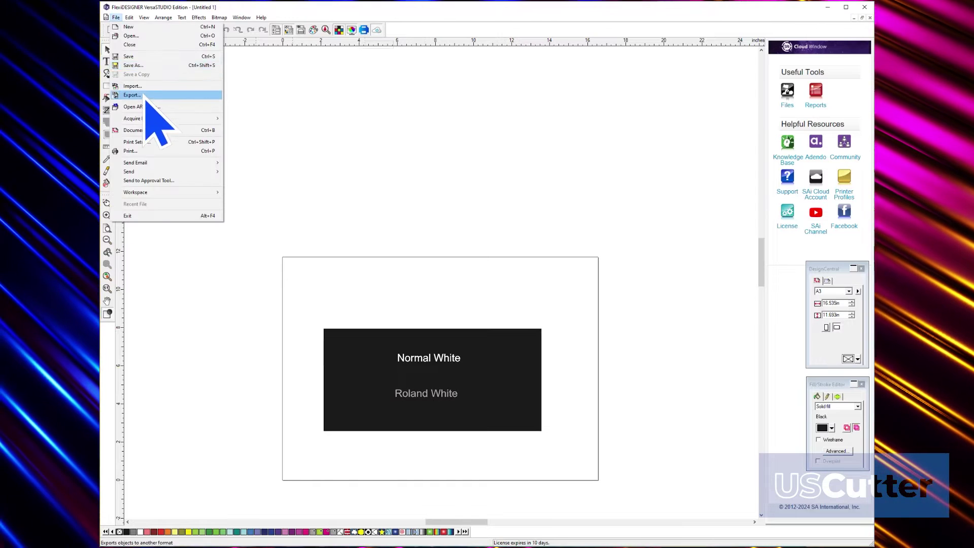
pyautogui.click(147, 95)
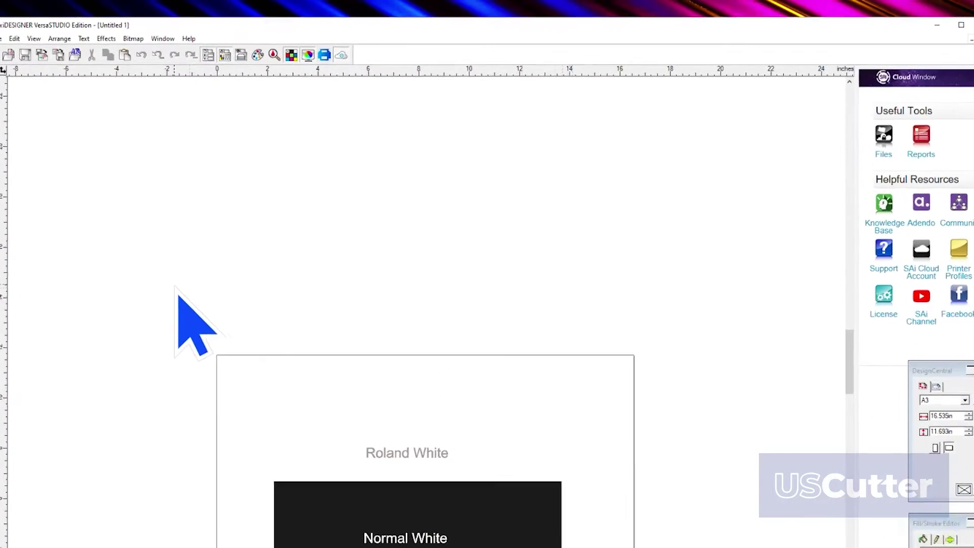
pyautogui.click(303, 71)
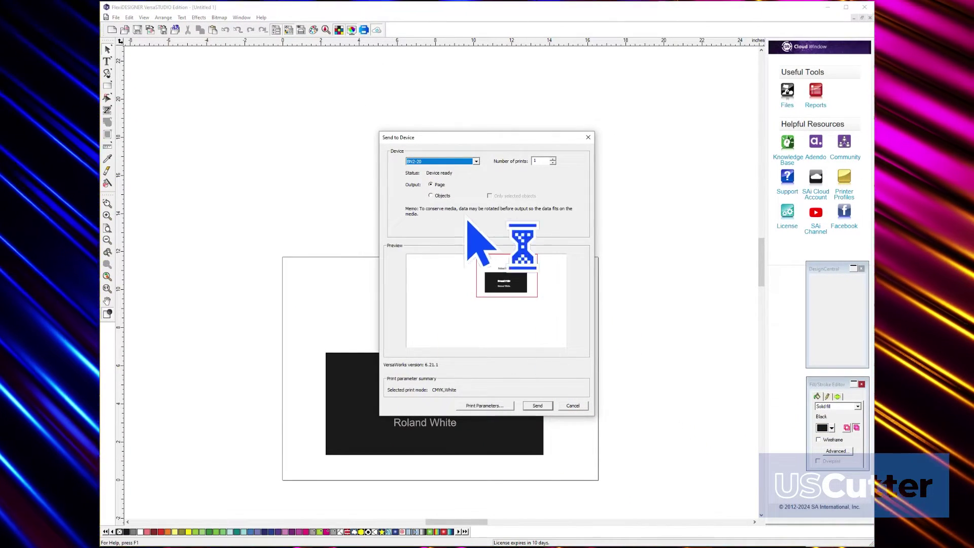
pyautogui.click(488, 406)
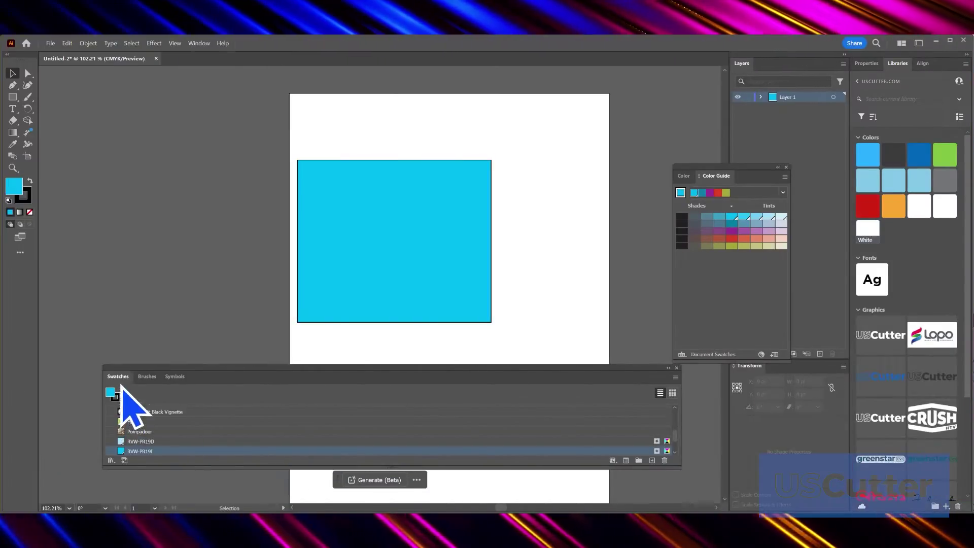
# Show swatches as a grid and select Roland VersaWorks in VersaWorks\Swatch\Illustrator
pyautogui.click(608, 393)
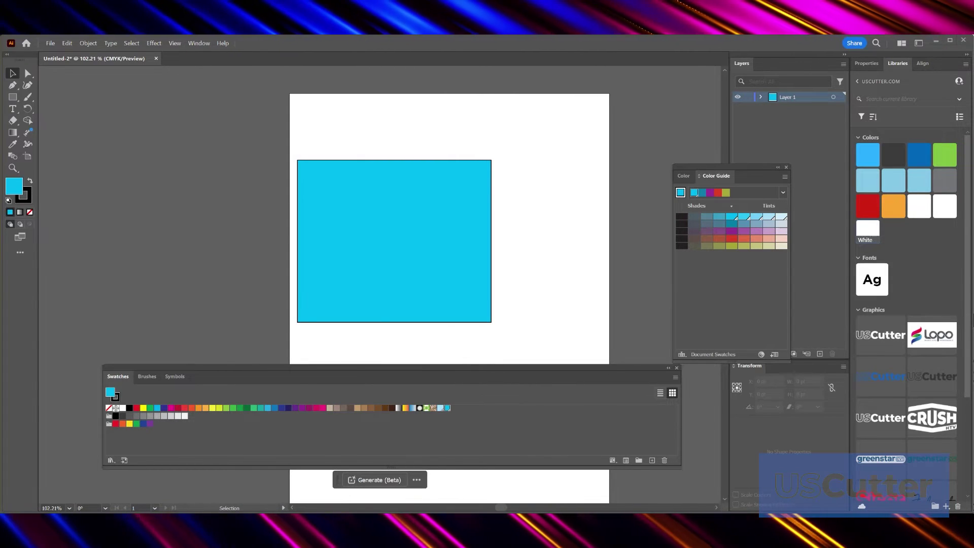
pyautogui.hotkey('alt', 'Tab')
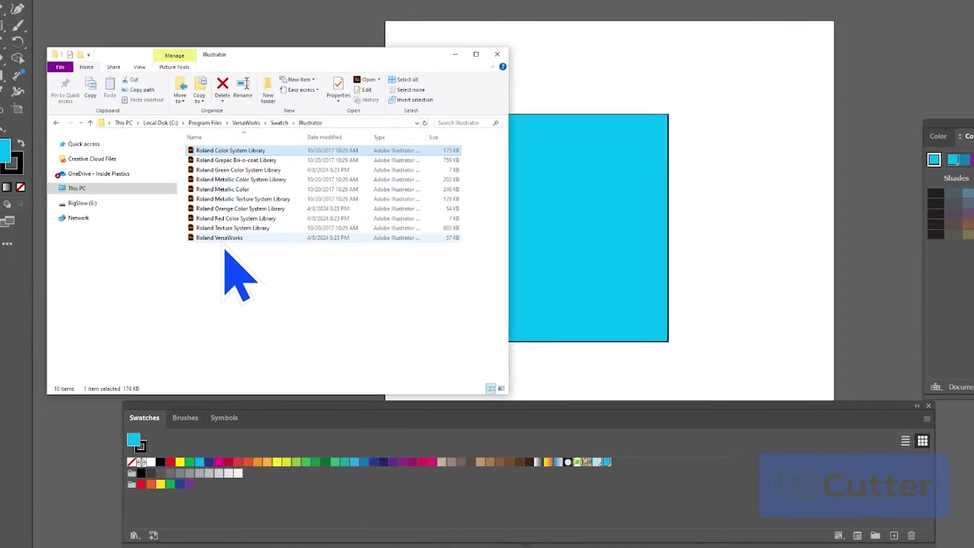
pyautogui.click(222, 238)
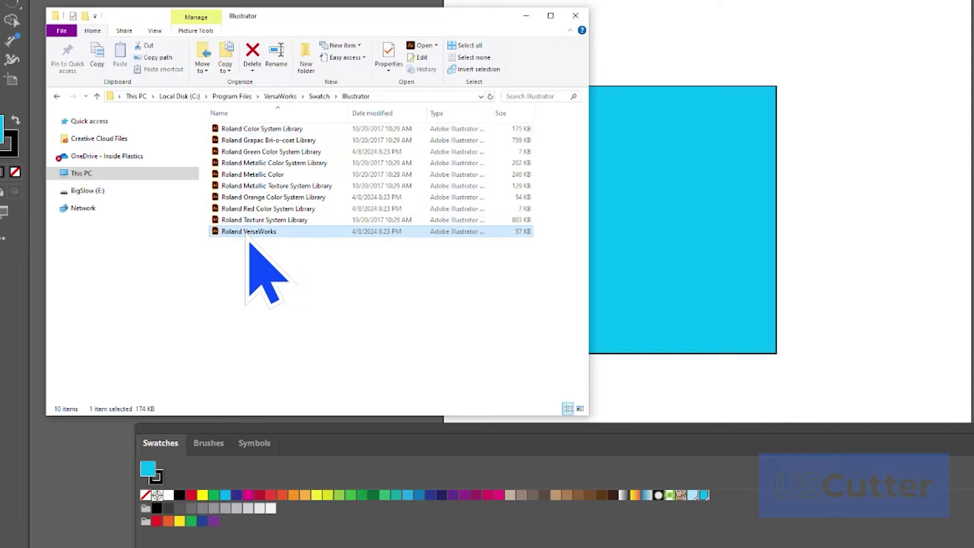
# Load the Roland VersaWorks file into Illustrator, showing its PerfCutContour swatches
pyautogui.doubleClick(248, 234)
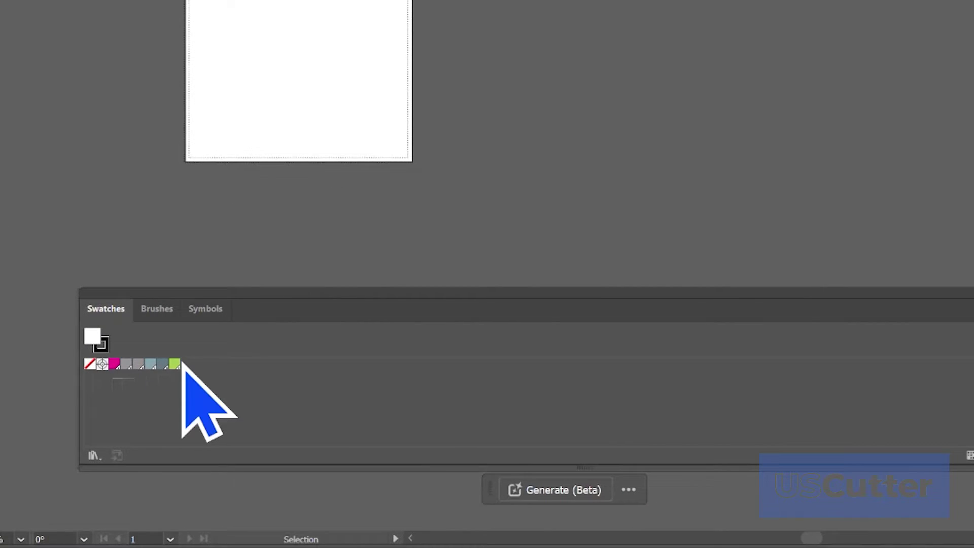
# Save the current swatches as a library named 'Roland VersaWorks'
pyautogui.click(93, 456)
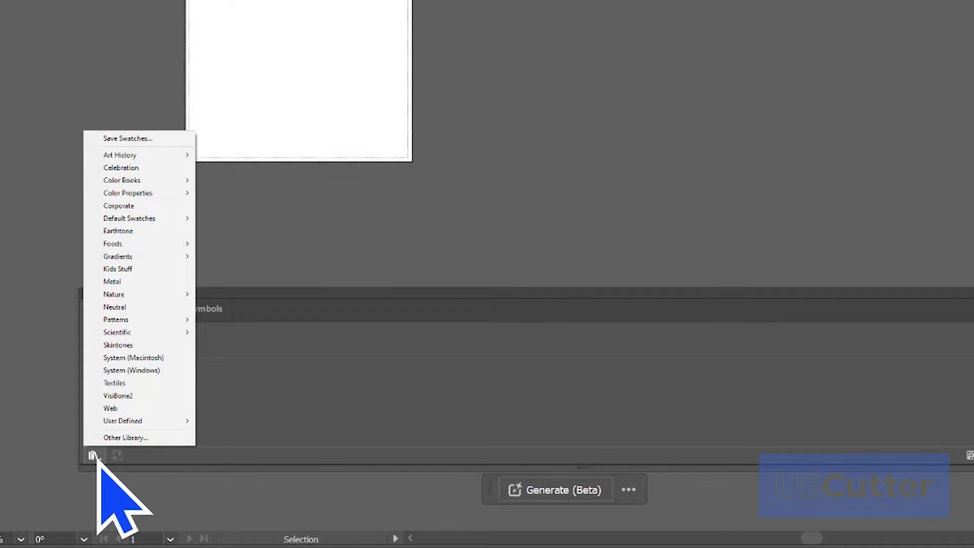
pyautogui.click(127, 138)
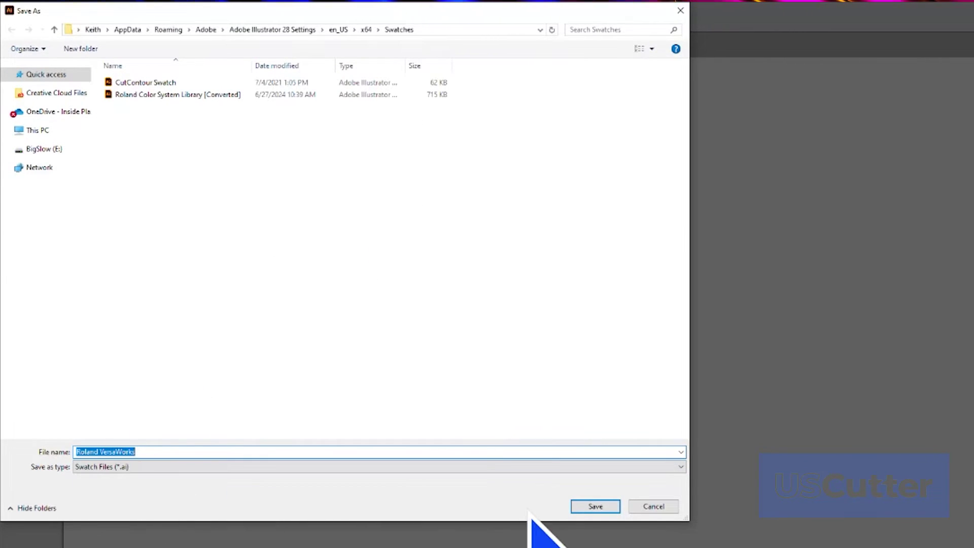
pyautogui.click(595, 506)
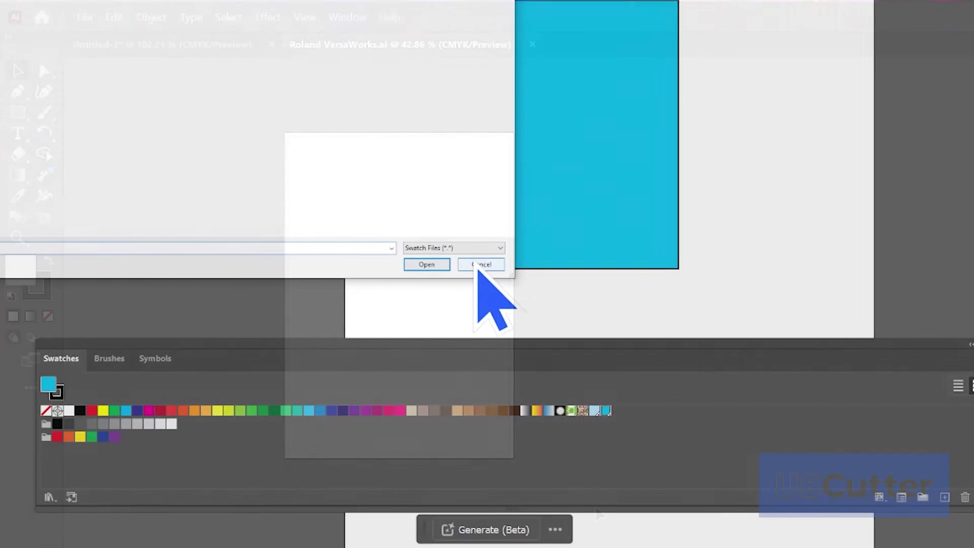
# Dismiss the leftover dialog and open the User Defined > Roland VersaWorks swatch library
pyautogui.click(483, 262)
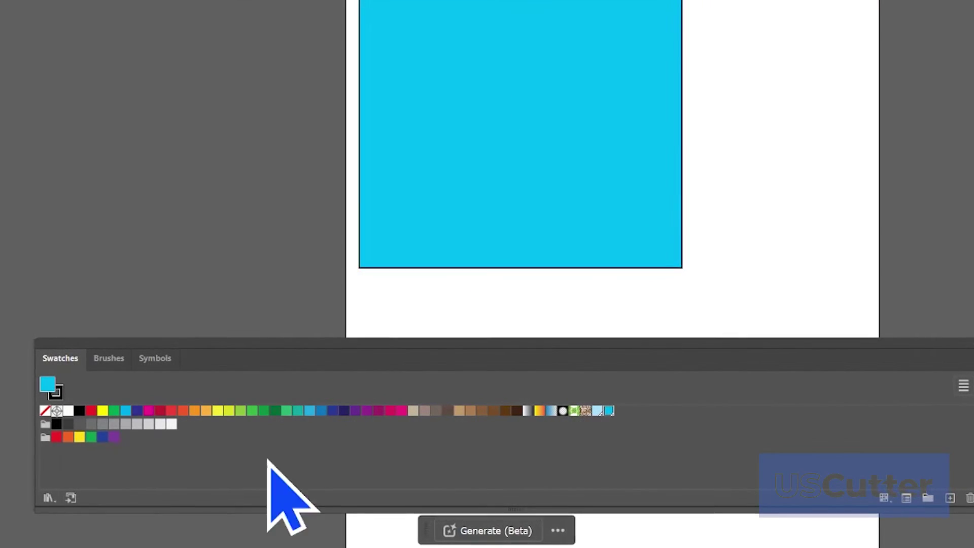
pyautogui.click(47, 499)
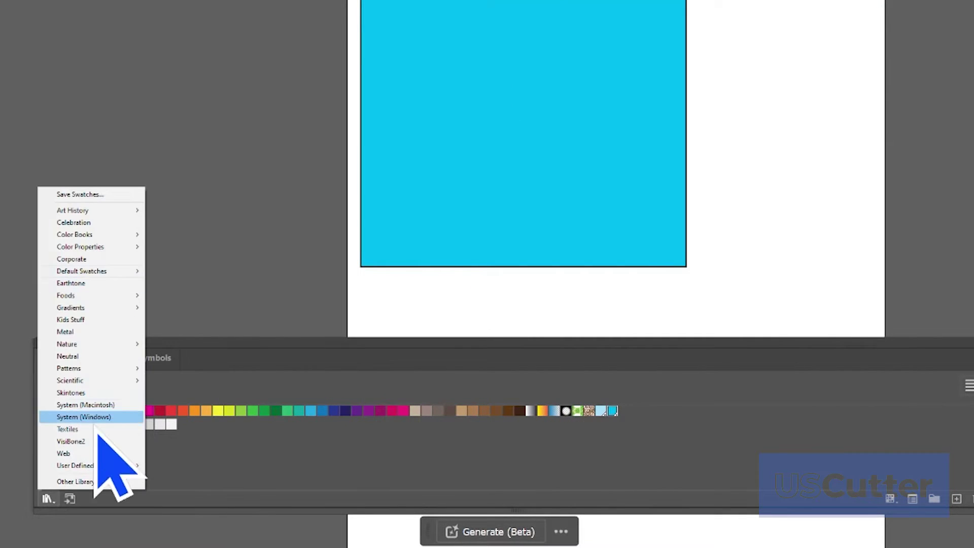
pyautogui.moveTo(97, 467)
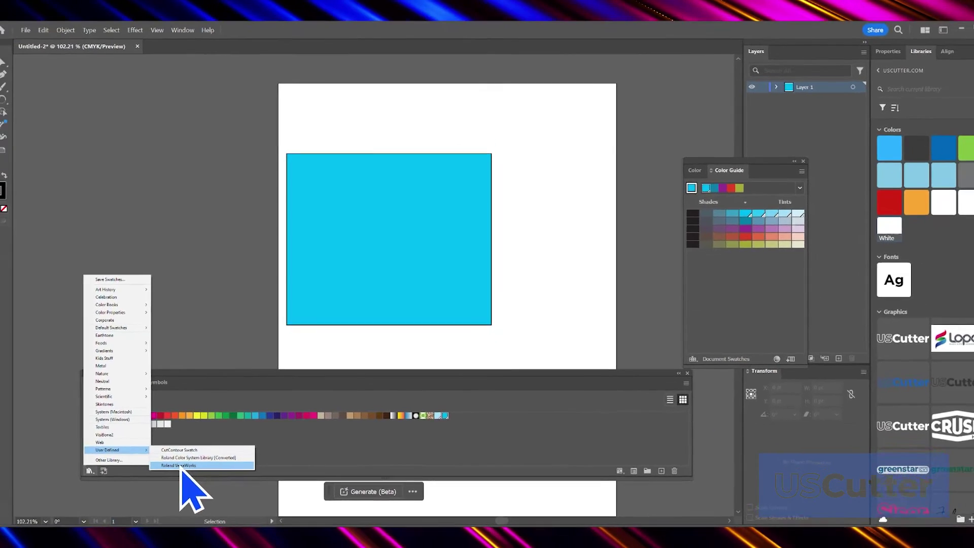
pyautogui.click(208, 491)
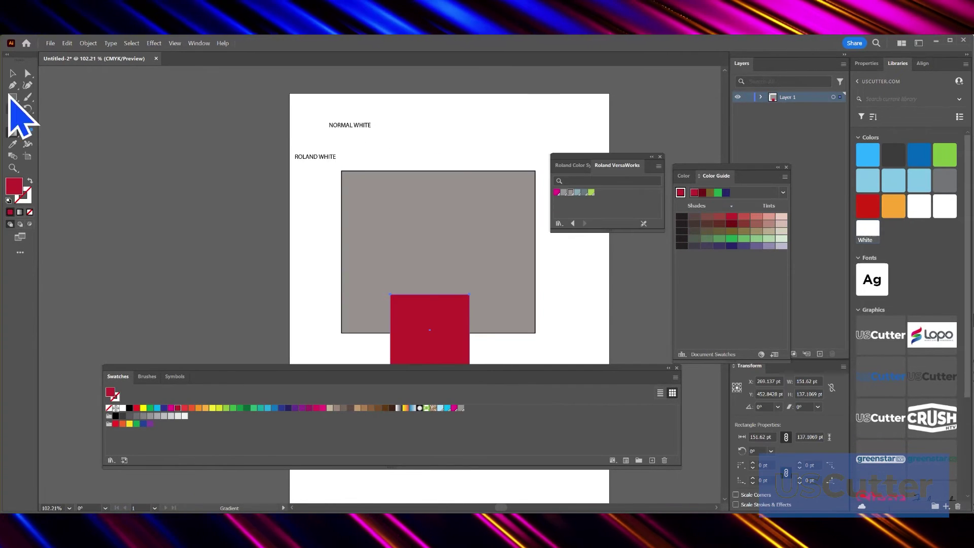
# Select the red square and NORMAL WHITE text, then save the artwork as Adobe PDF
pyautogui.click(13, 72)
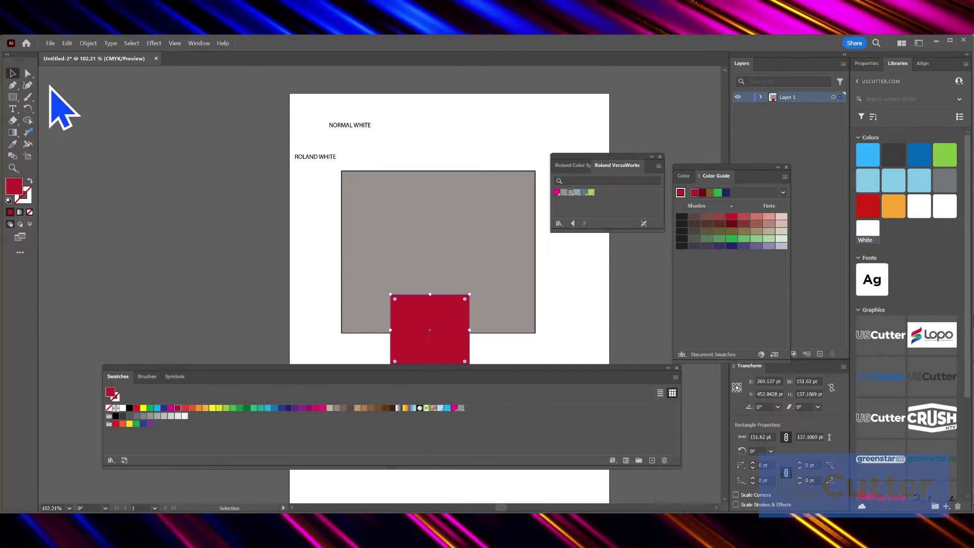
pyautogui.click(358, 133)
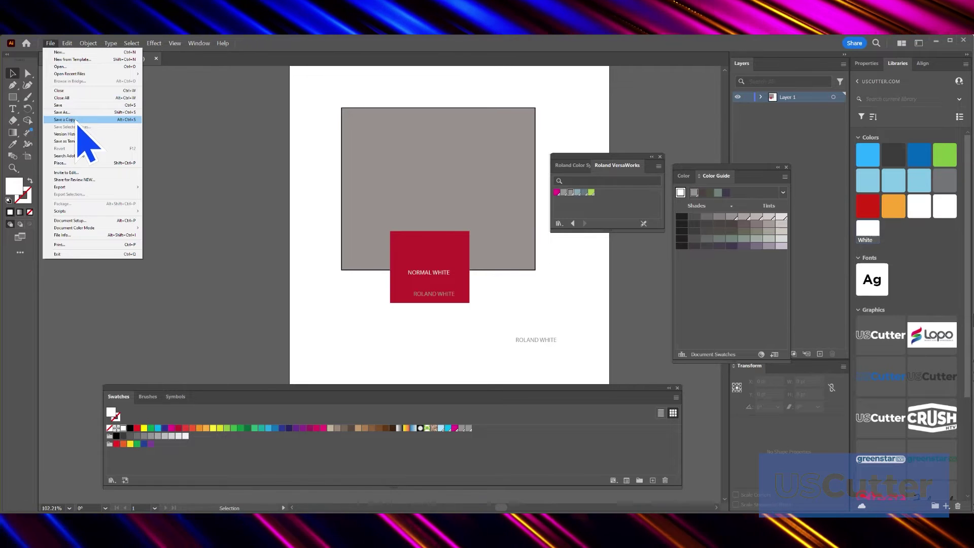
pyautogui.click(76, 112)
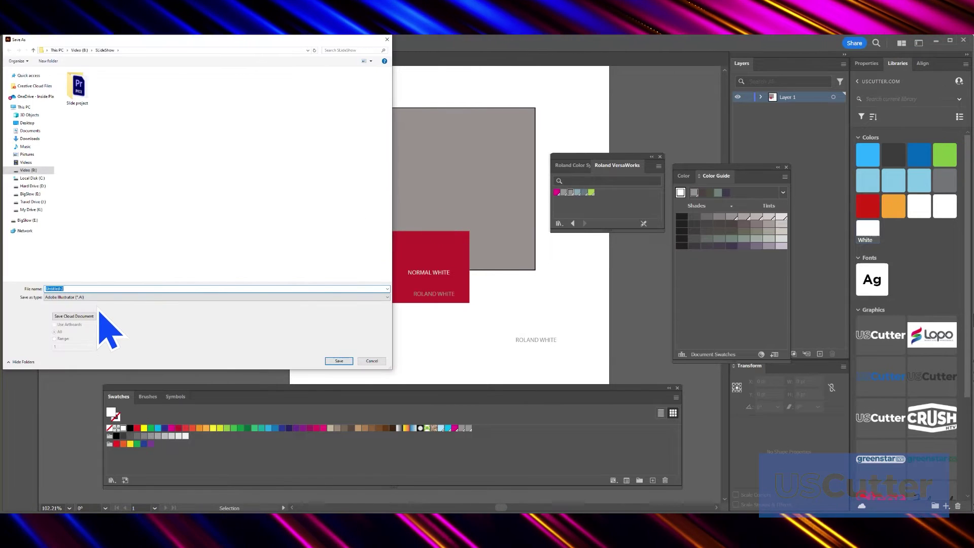
pyautogui.click(100, 297)
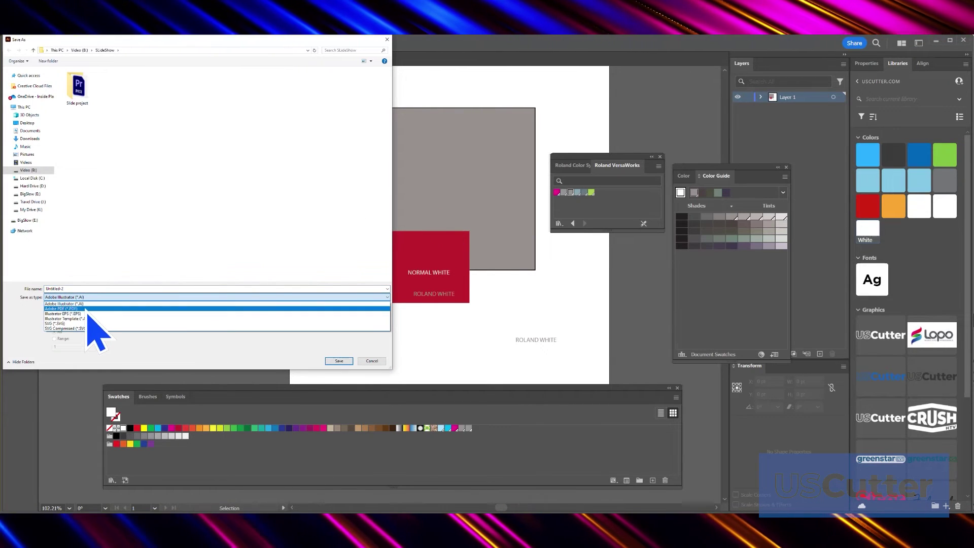
pyautogui.click(88, 308)
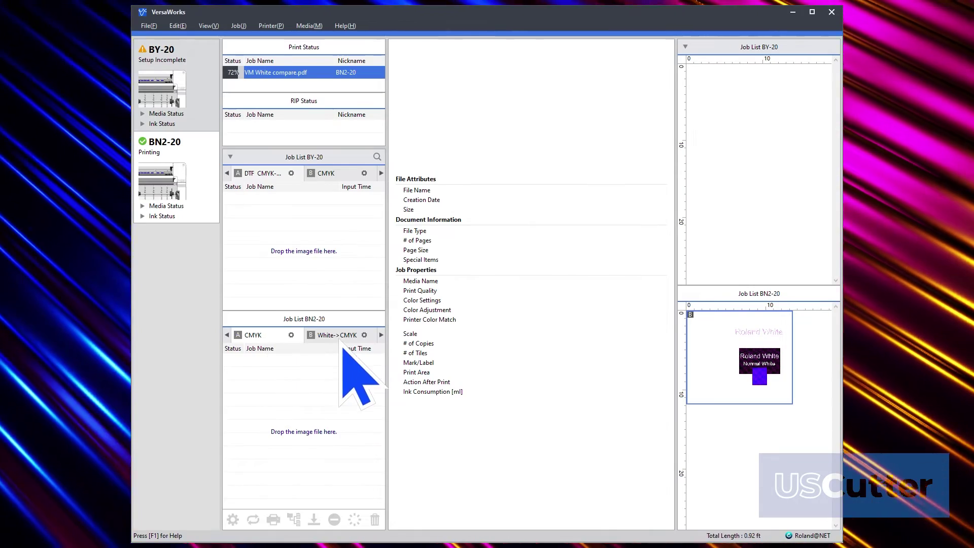
# Reveal queue C in the BN2-20 job list and open the CMYK->White queue settings
pyautogui.click(381, 335)
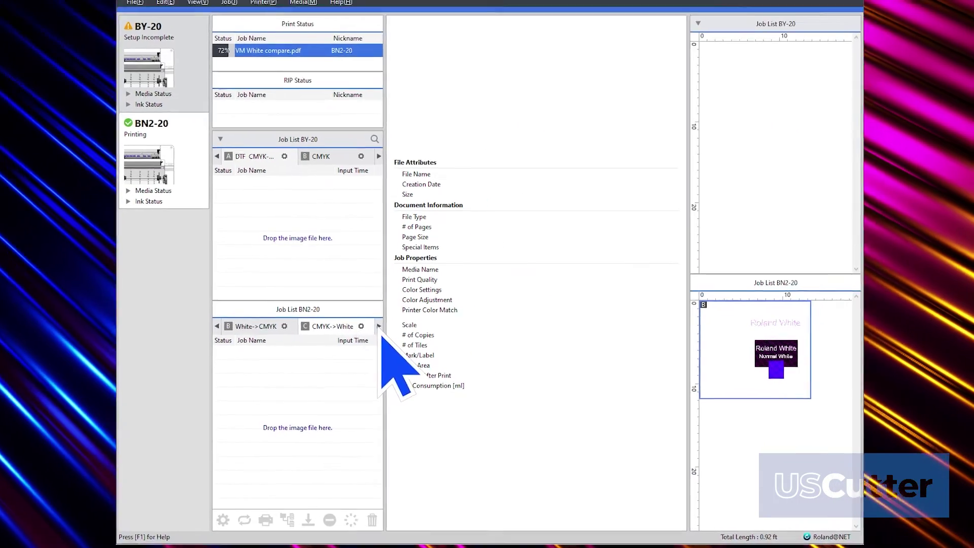
pyautogui.click(379, 327)
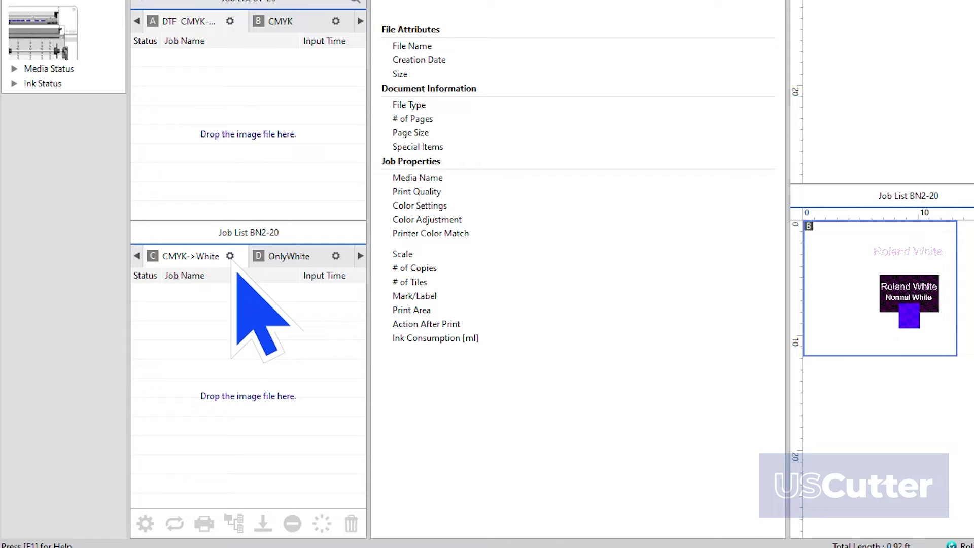
pyautogui.click(231, 257)
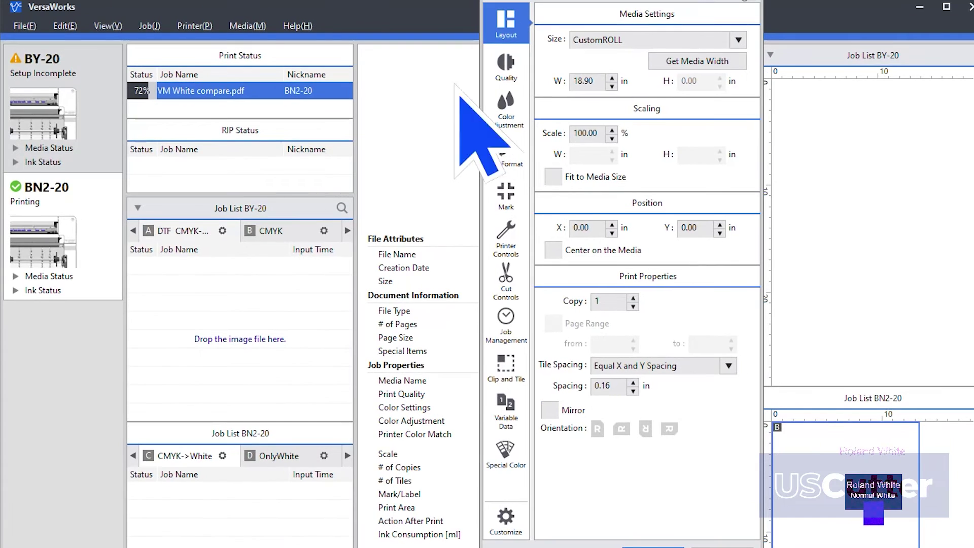
# Under the queue's Quality settings, choose Generic Clear Film as the media type
pyautogui.click(513, 45)
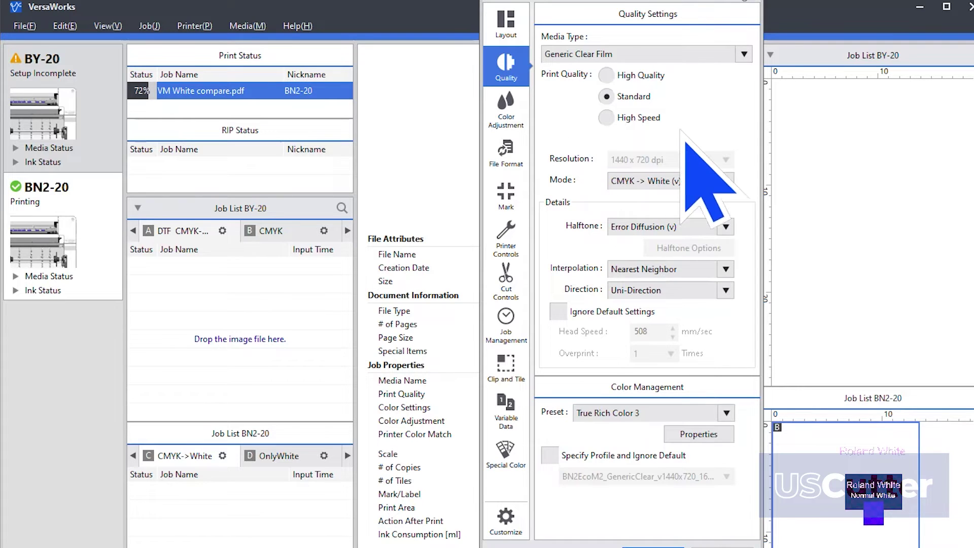
pyautogui.click(743, 54)
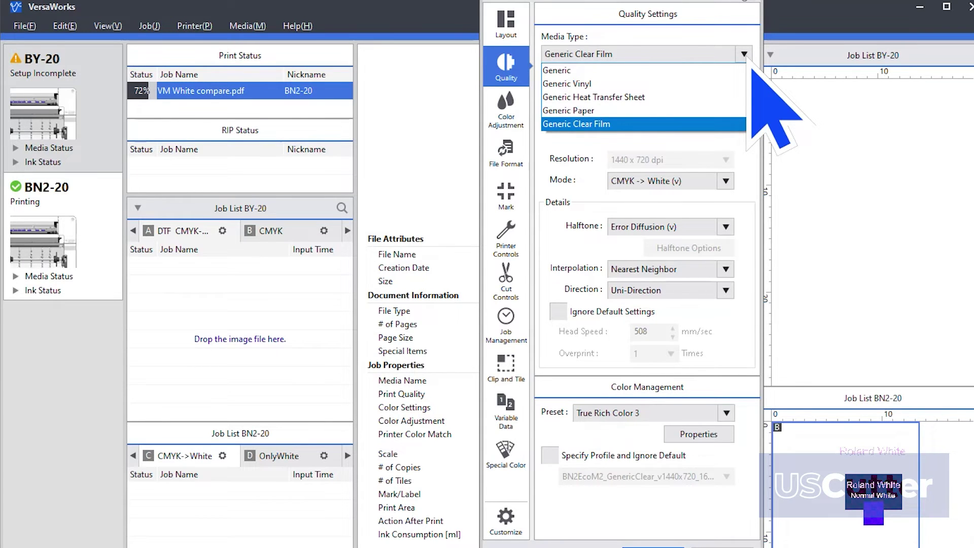
pyautogui.click(609, 124)
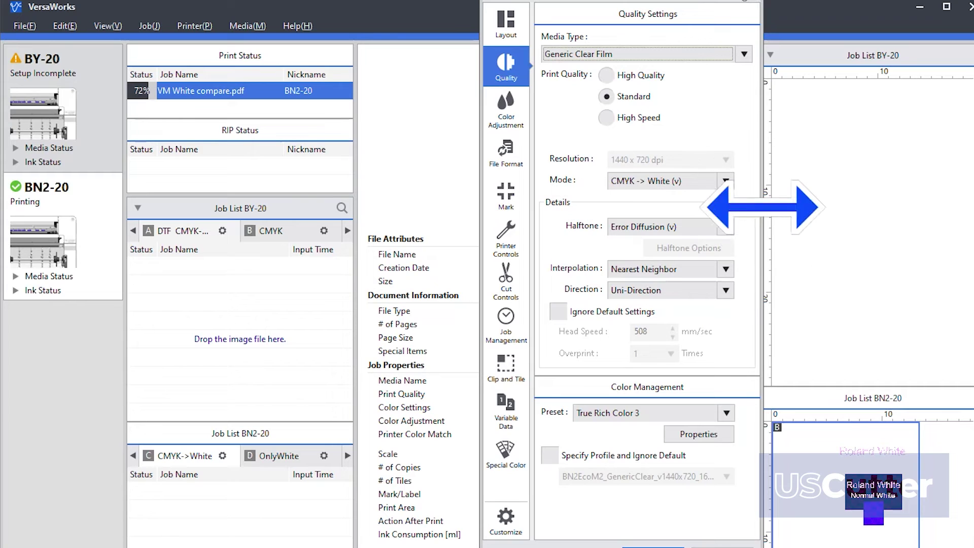
# Keep CMYK -> White (v) as the print mode and show the Special Color plate settings
pyautogui.click(726, 181)
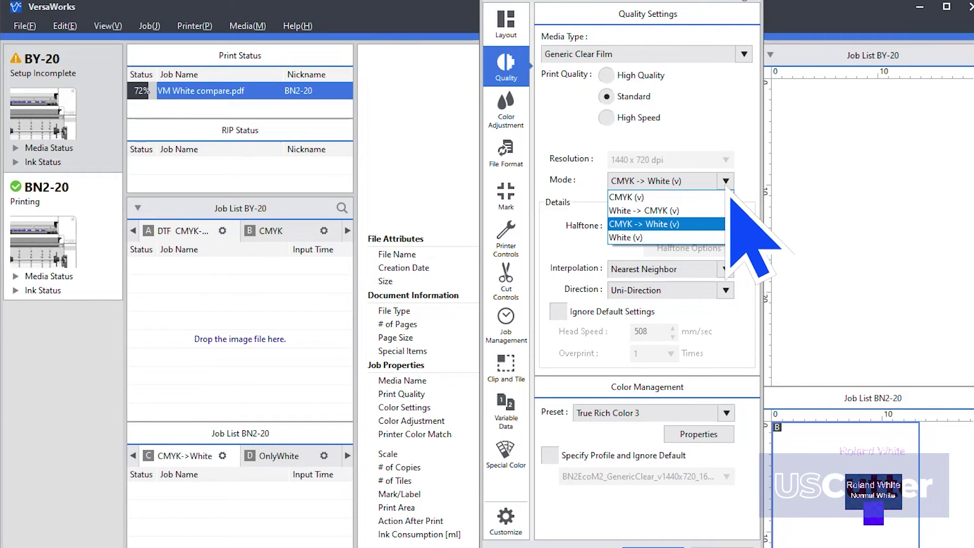
pyautogui.click(731, 199)
pyautogui.click(503, 452)
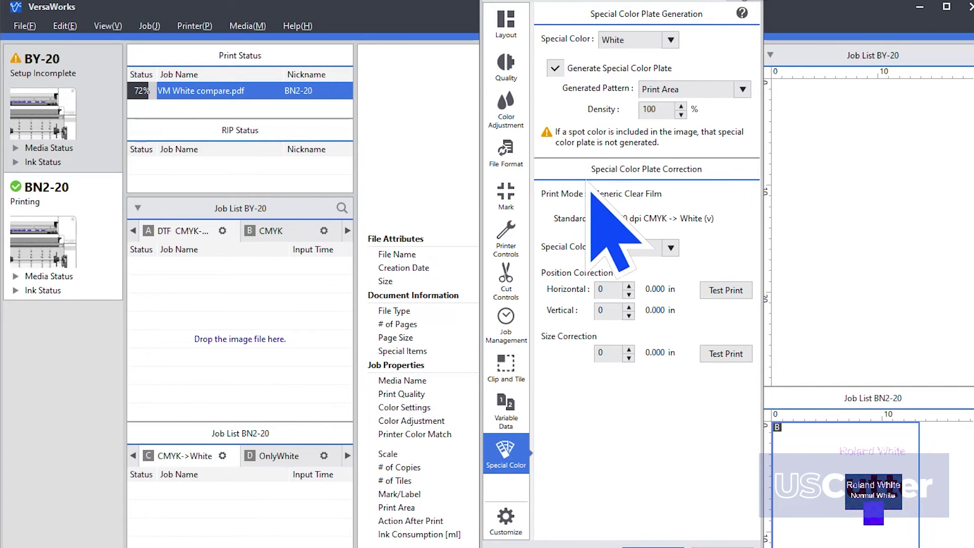
# Open the Generated Pattern list showing Print Area, Outside Print Area and Entire Image
pyautogui.click(743, 90)
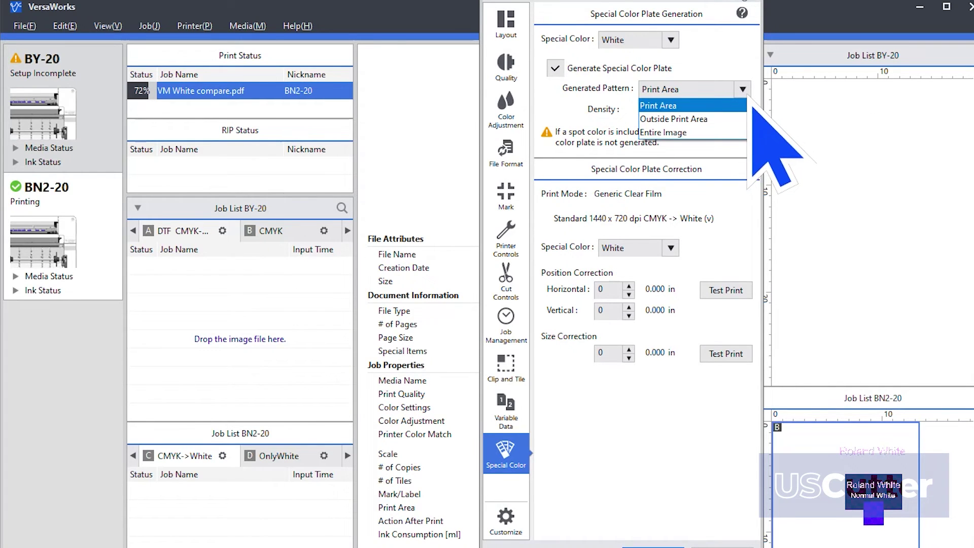